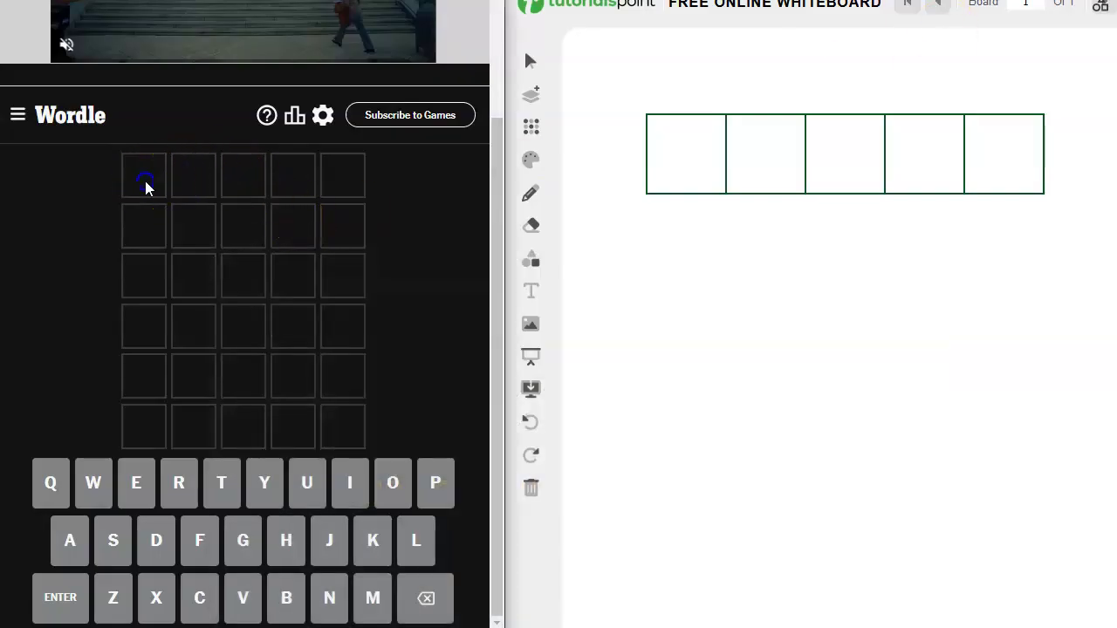
pyautogui.write('foun')
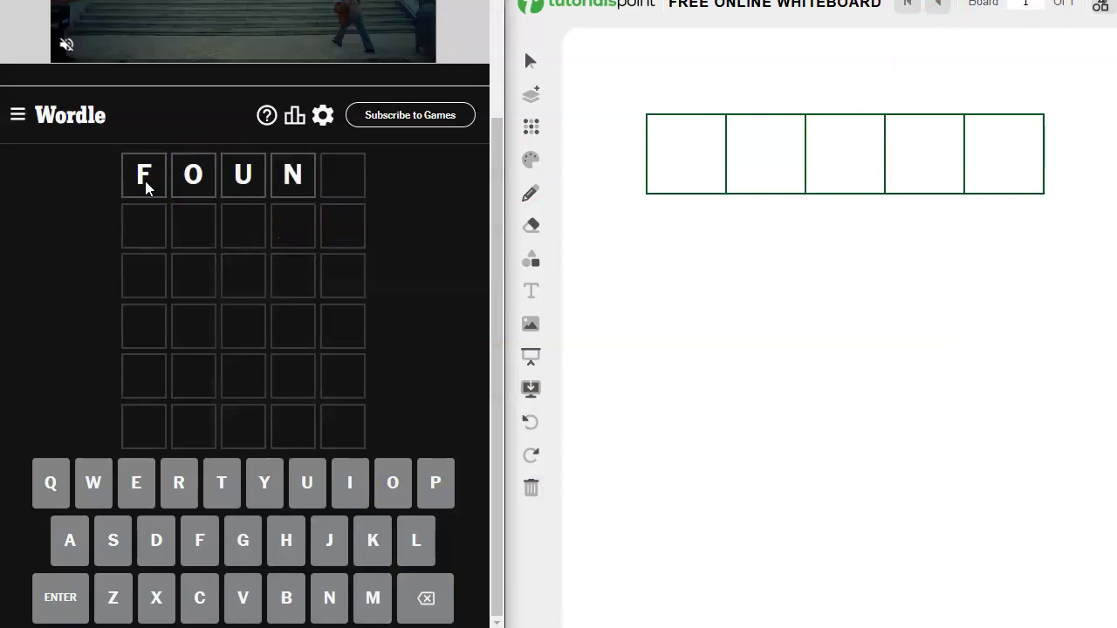
pyautogui.write('d')
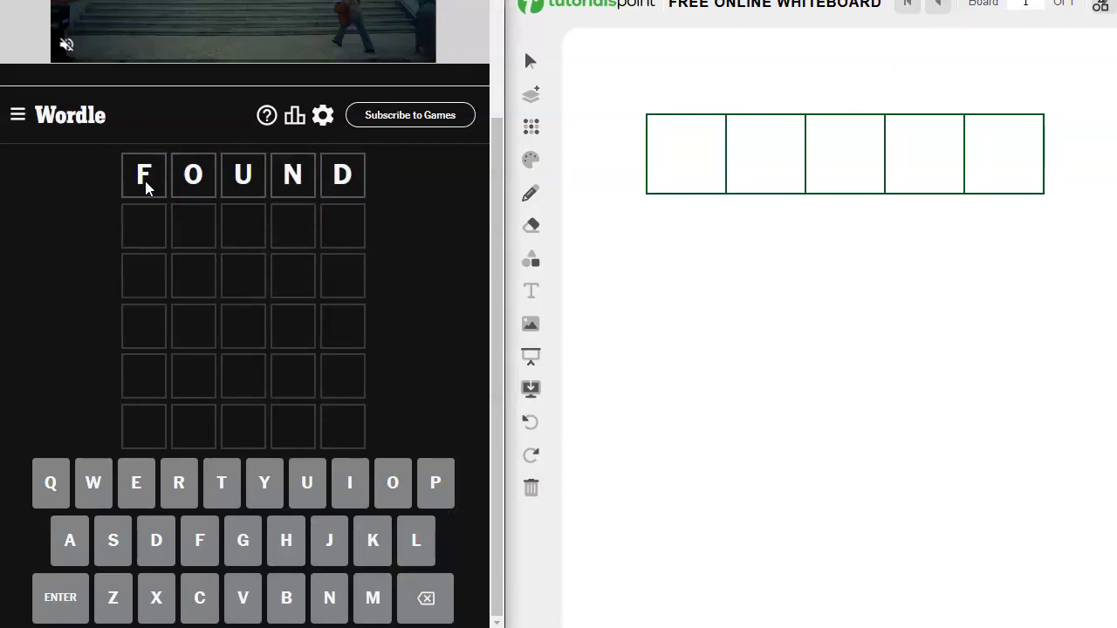
# Step: Enter FOUND as the opening Wordle guess, with all five letters coming back gray
pyautogui.press('Return')
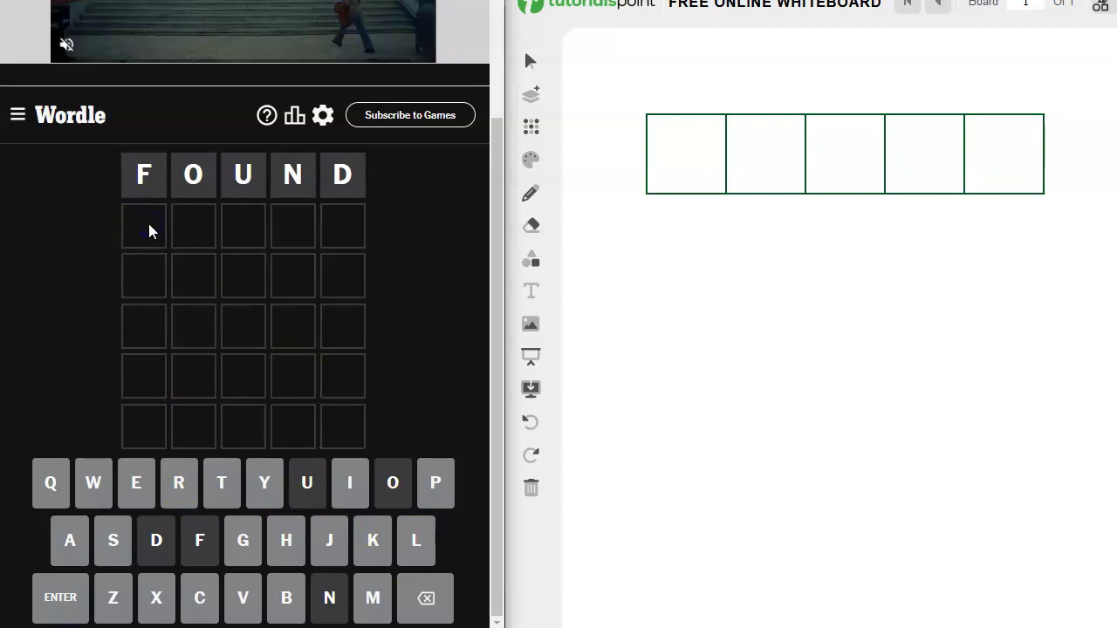
pyautogui.write('star')
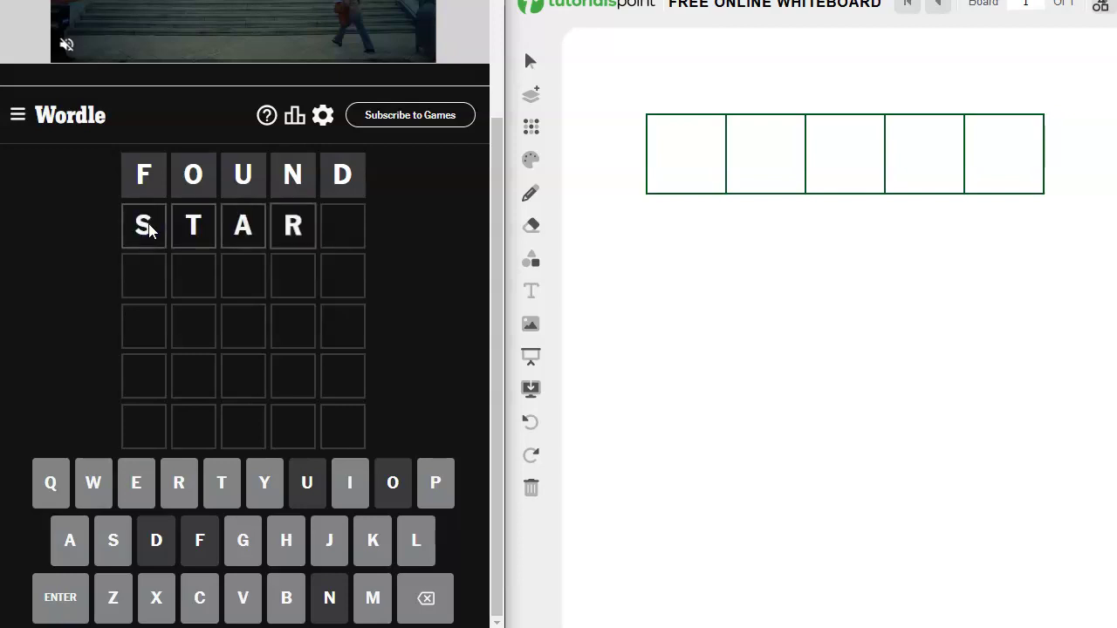
pyautogui.write('e')
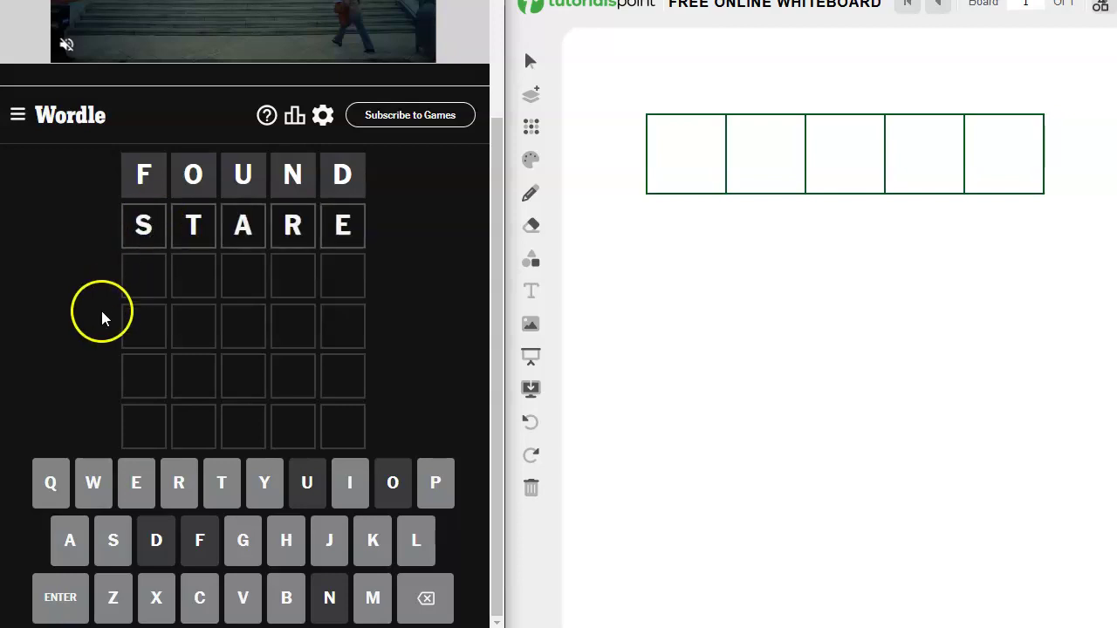
# Step: Submit STARE as the second guess, ruling out S, T, A, R and E
pyautogui.press('Return')
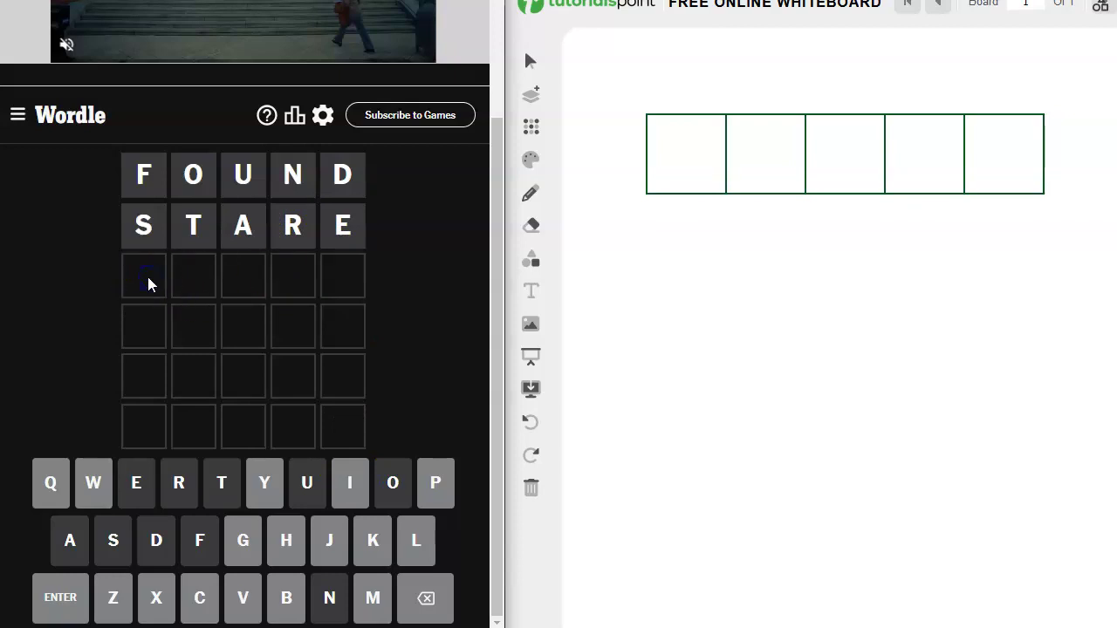
pyautogui.write('PIXIL')
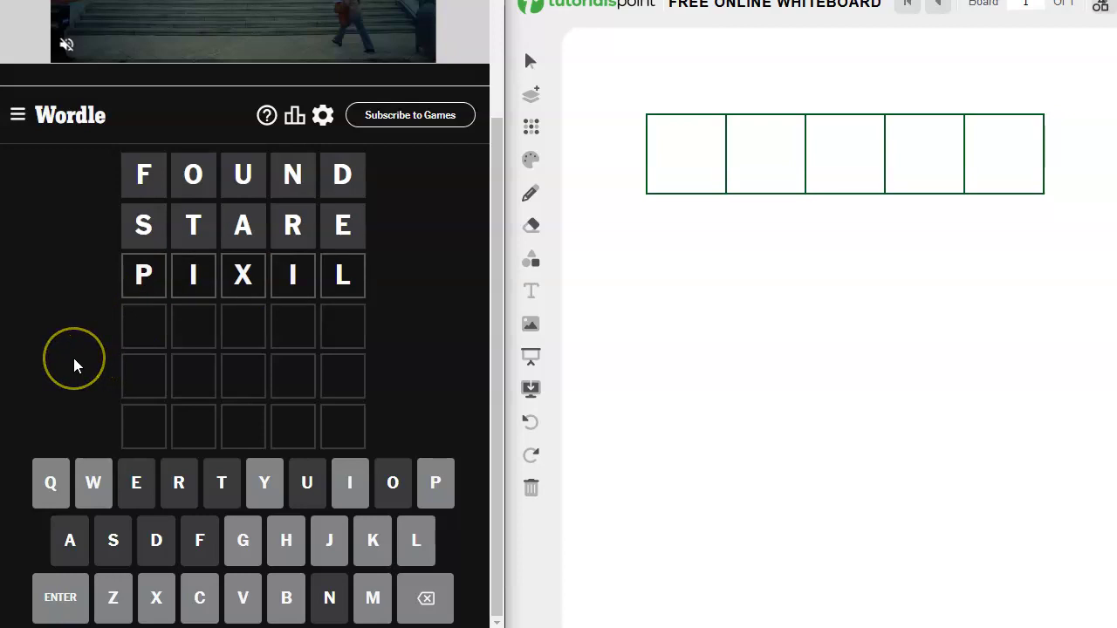
pyautogui.press('Return')
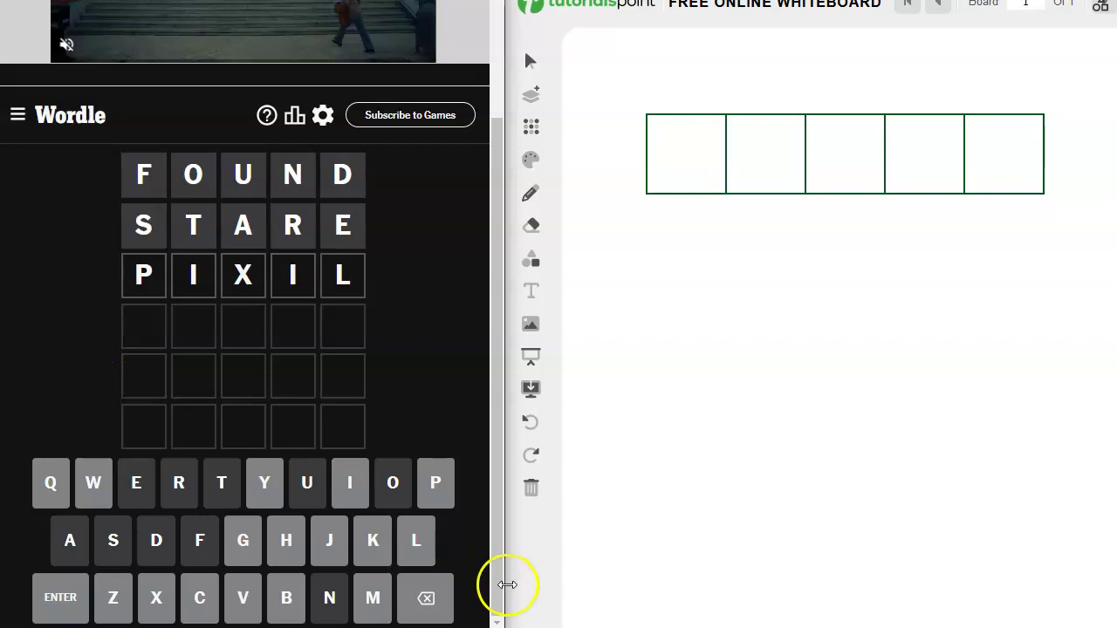
pyautogui.click(428, 598)
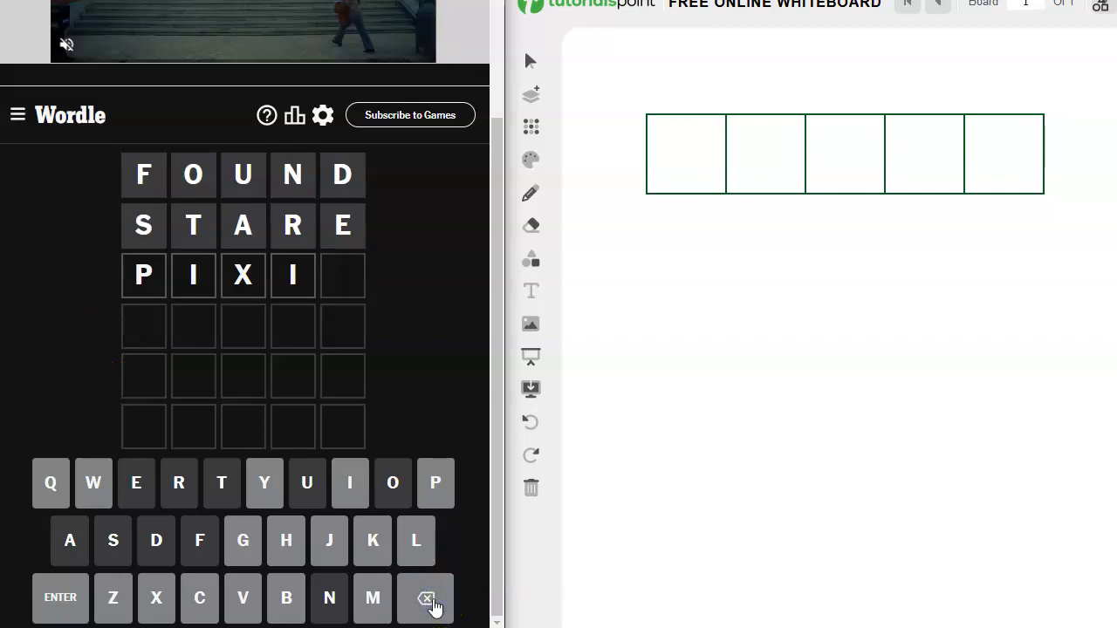
pyautogui.click(430, 600)
pyautogui.click(434, 602)
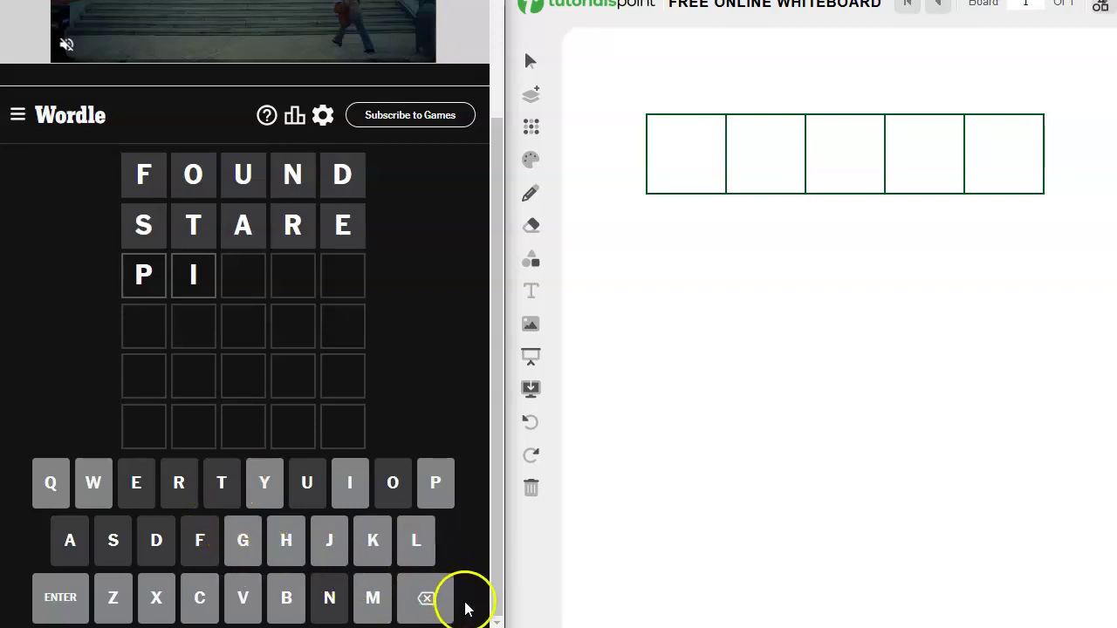
pyautogui.click(429, 599)
pyautogui.click(429, 599)
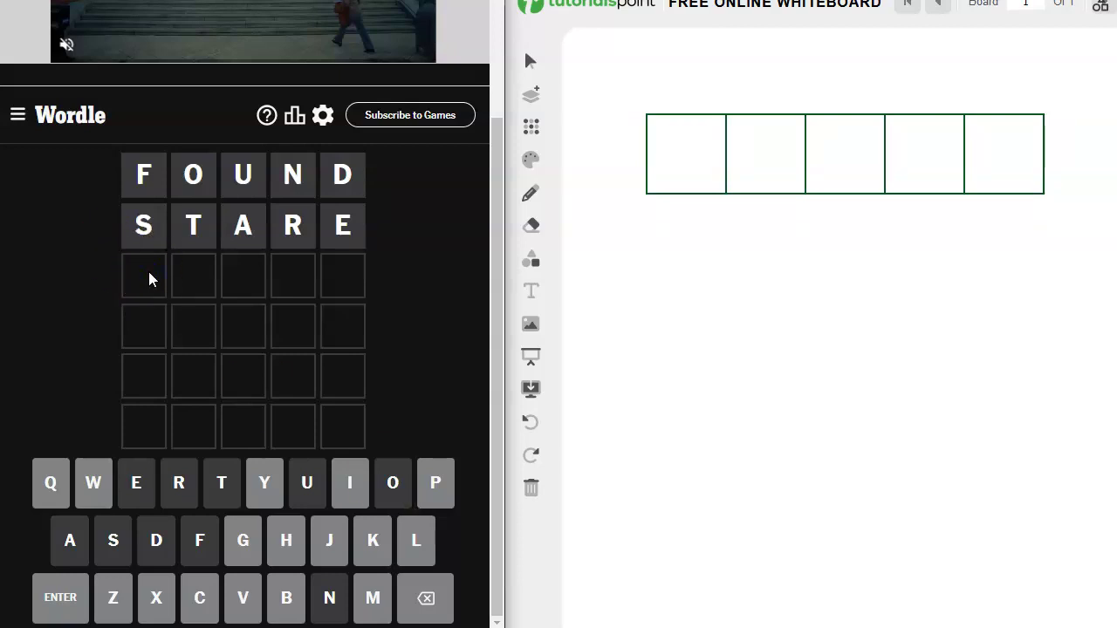
pyautogui.write('CLICK')
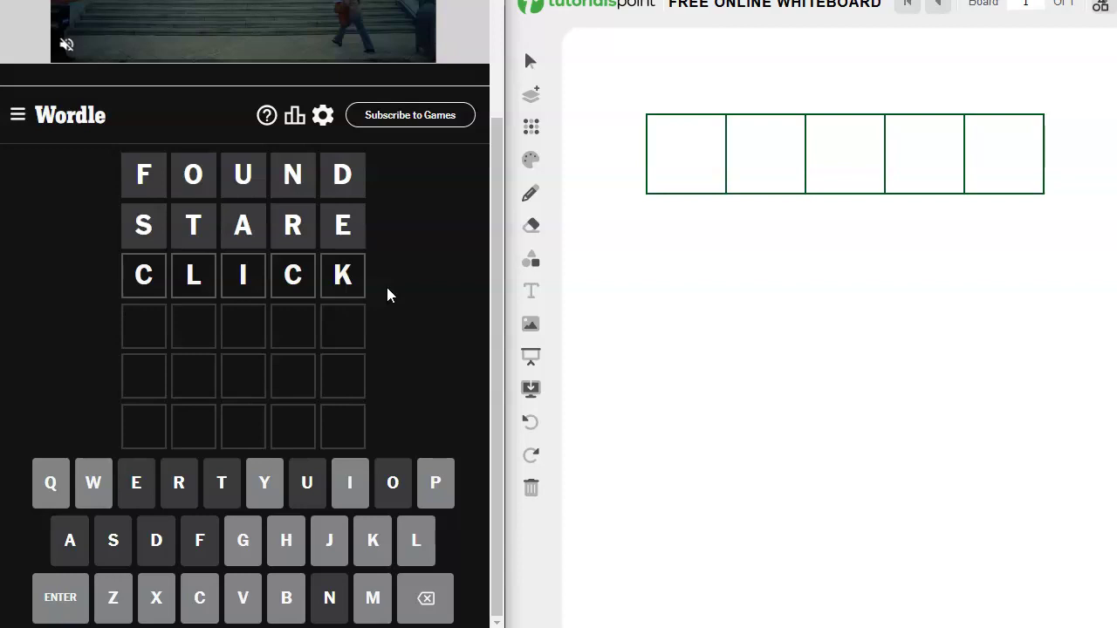
# Step: Score CLICK as the third guess, getting green C, L and I in the first three spots
pyautogui.press('Return')
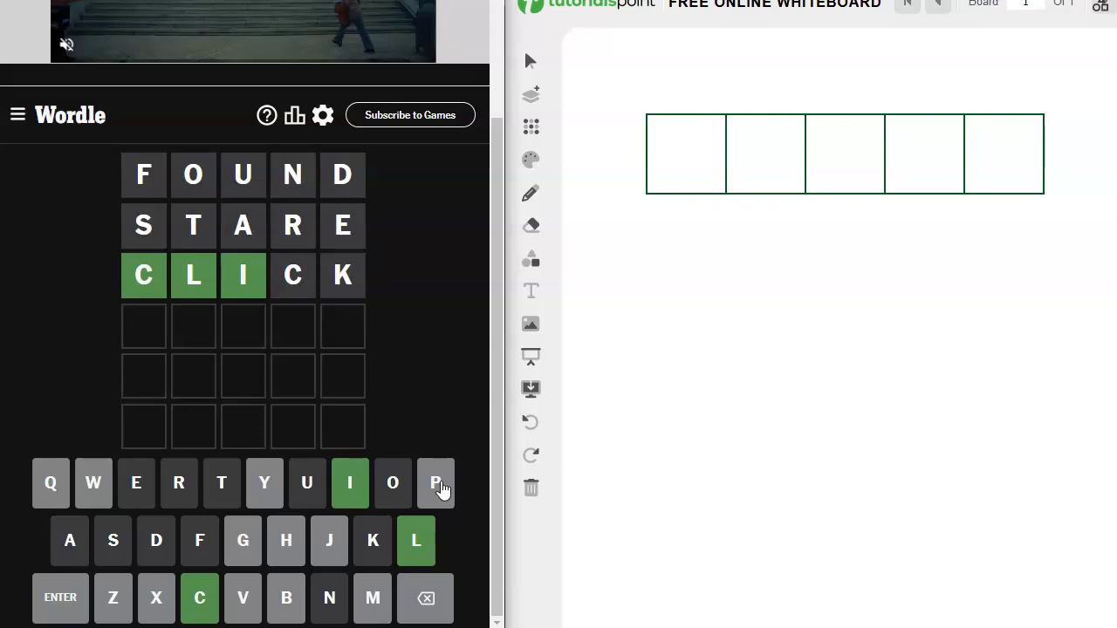
pyautogui.click(329, 558)
pyautogui.write('climb')
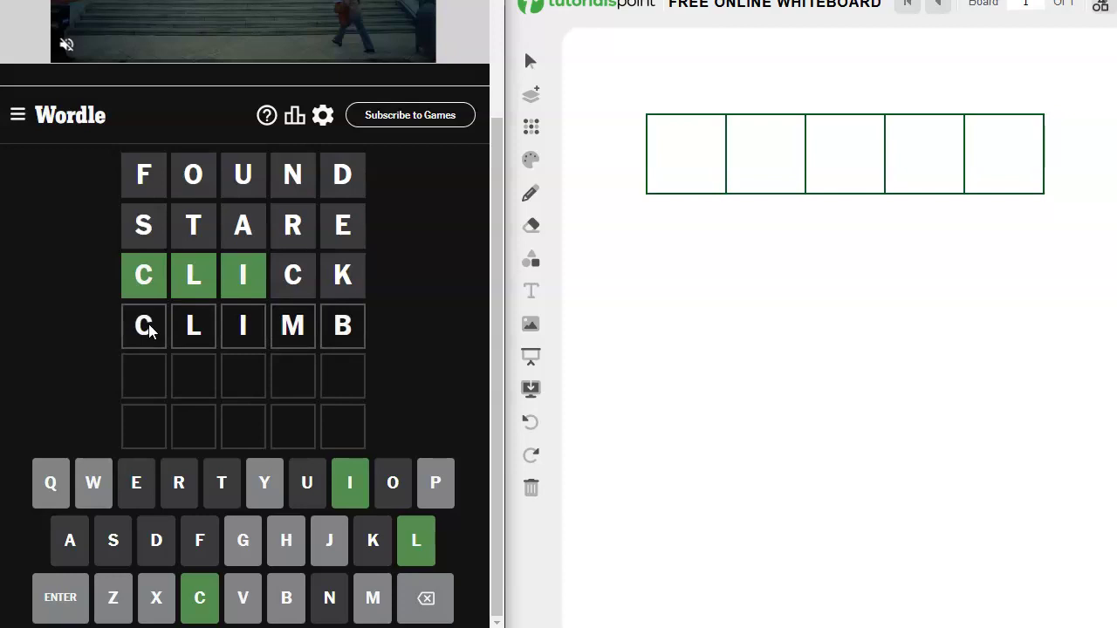
# Step: Win with an all-green CLIMB on the fourth guess and close the Congratulations dialog
pyautogui.press('Return')
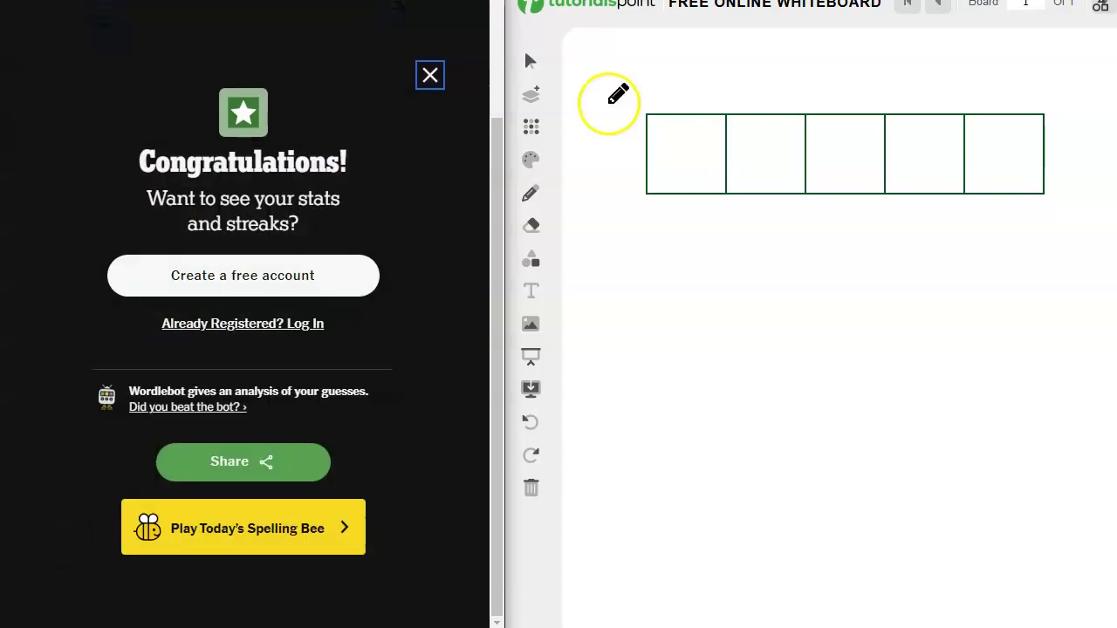
pyautogui.click(431, 75)
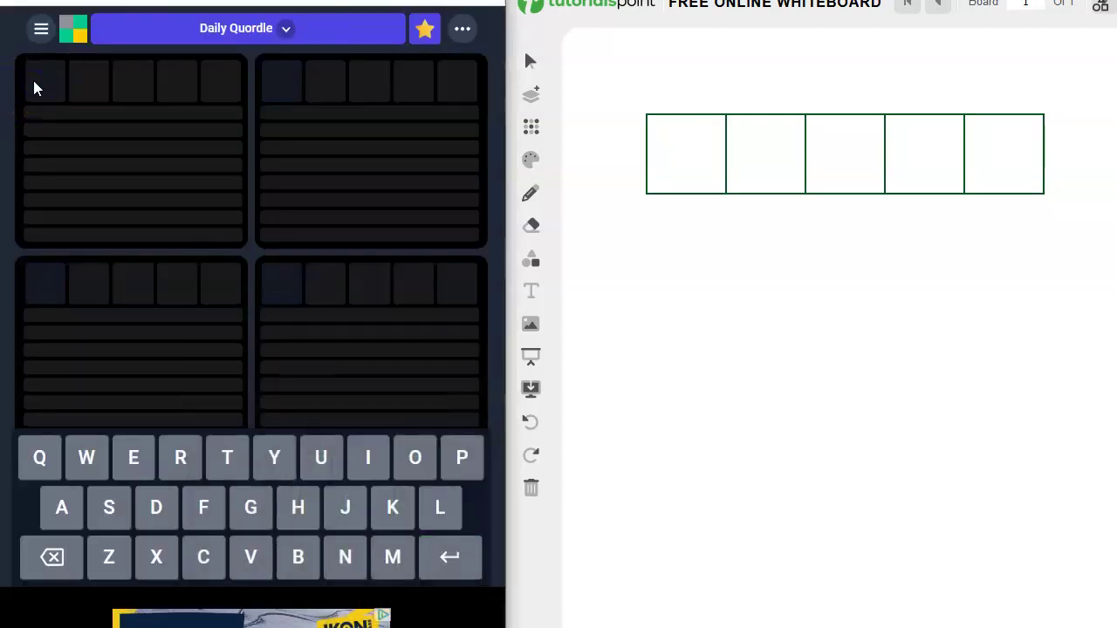
pyautogui.write('fishy')
# Step: Play FISHY, BUDGE, CLOWN and TRAMP, then CLEFT and FRAIL to solve two boards
pyautogui.press('Return')
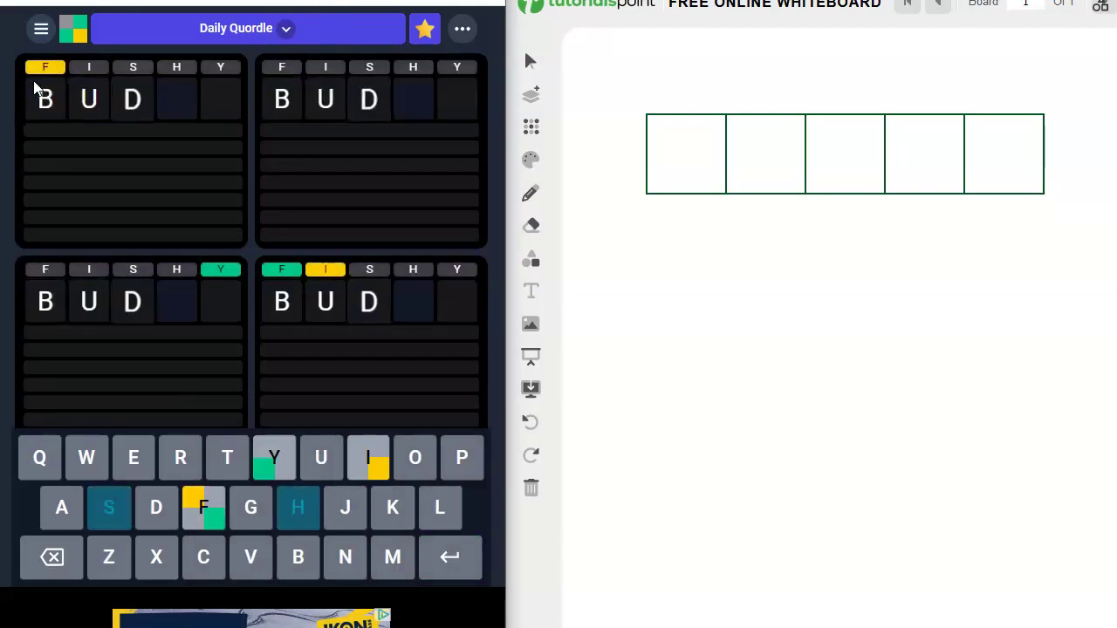
pyautogui.write('budge')
pyautogui.press('Return')
pyautogui.write('clown')
pyautogui.press('Return')
pyautogui.write('tram')
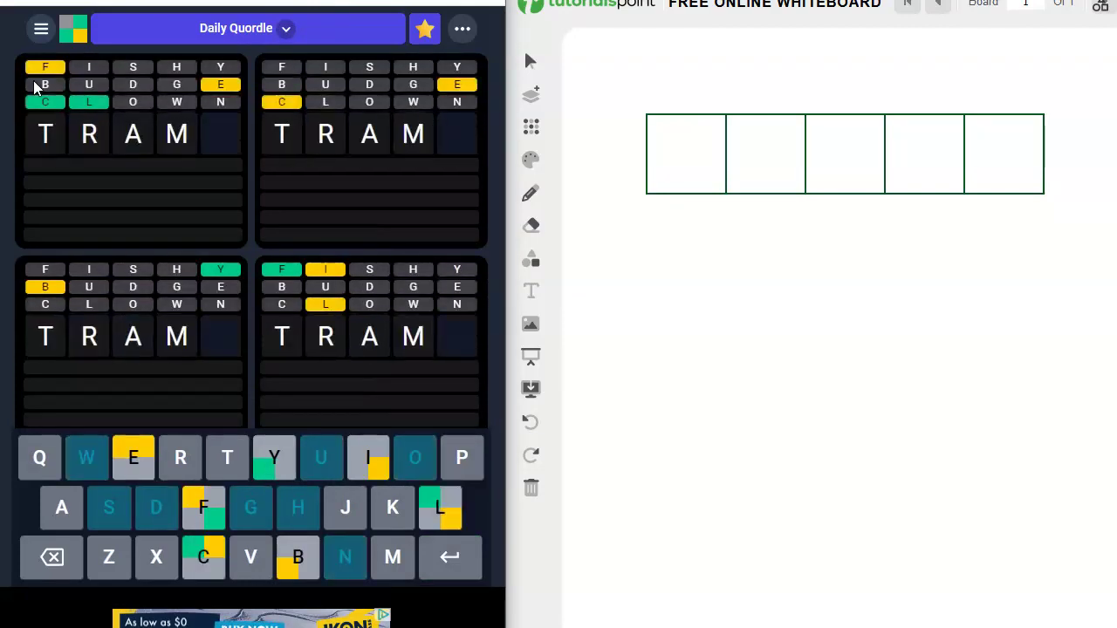
pyautogui.write('p')
pyautogui.press('Return')
pyautogui.click(74, 127)
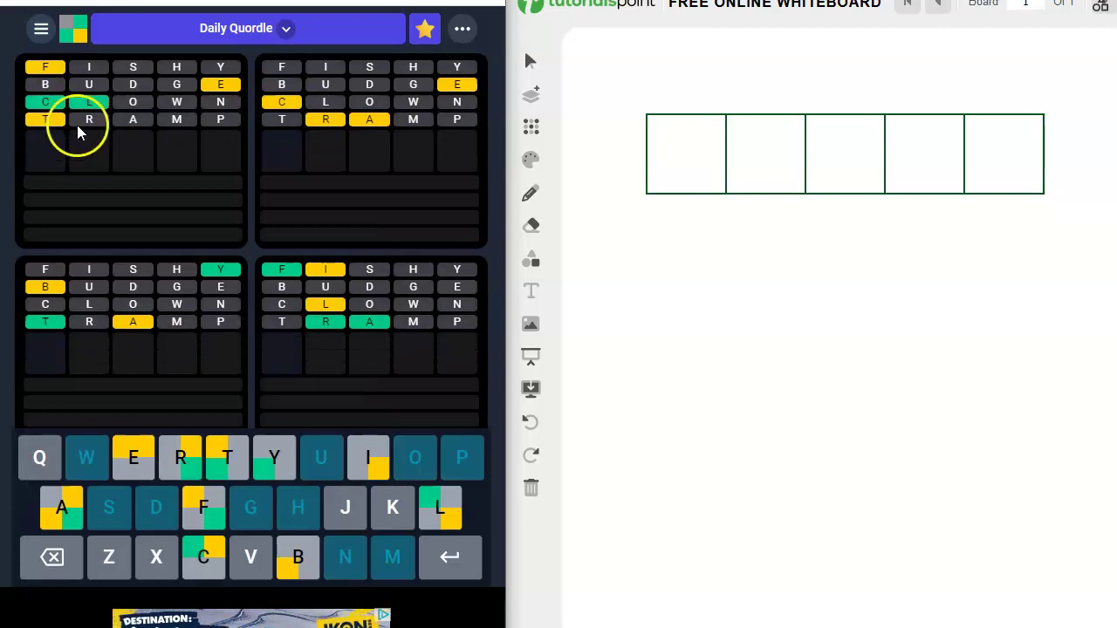
pyautogui.write('clef')
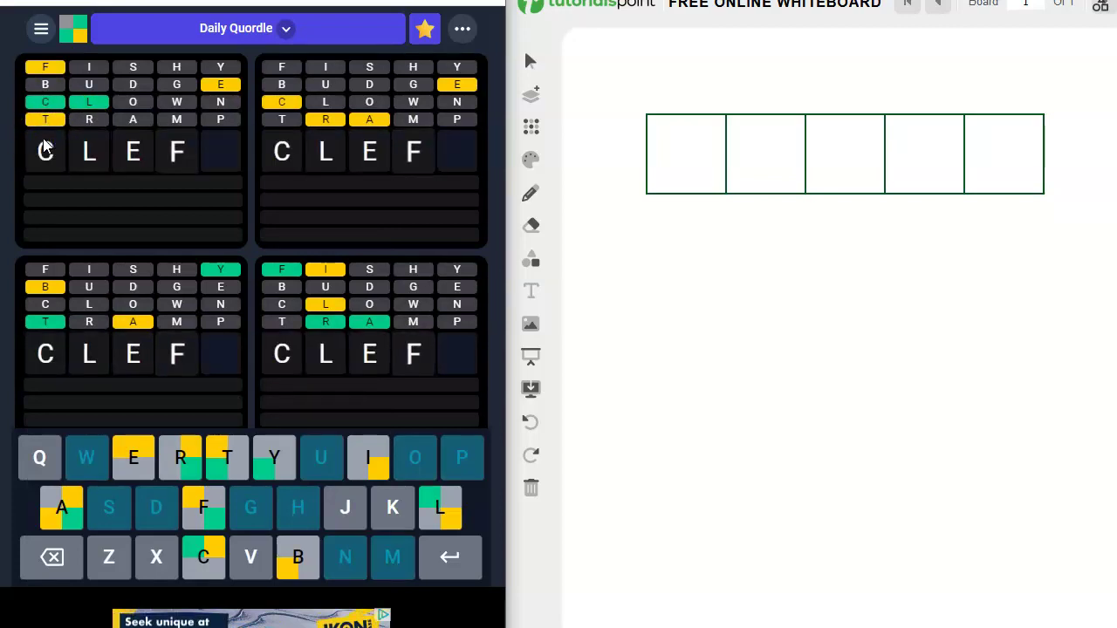
pyautogui.write('t')
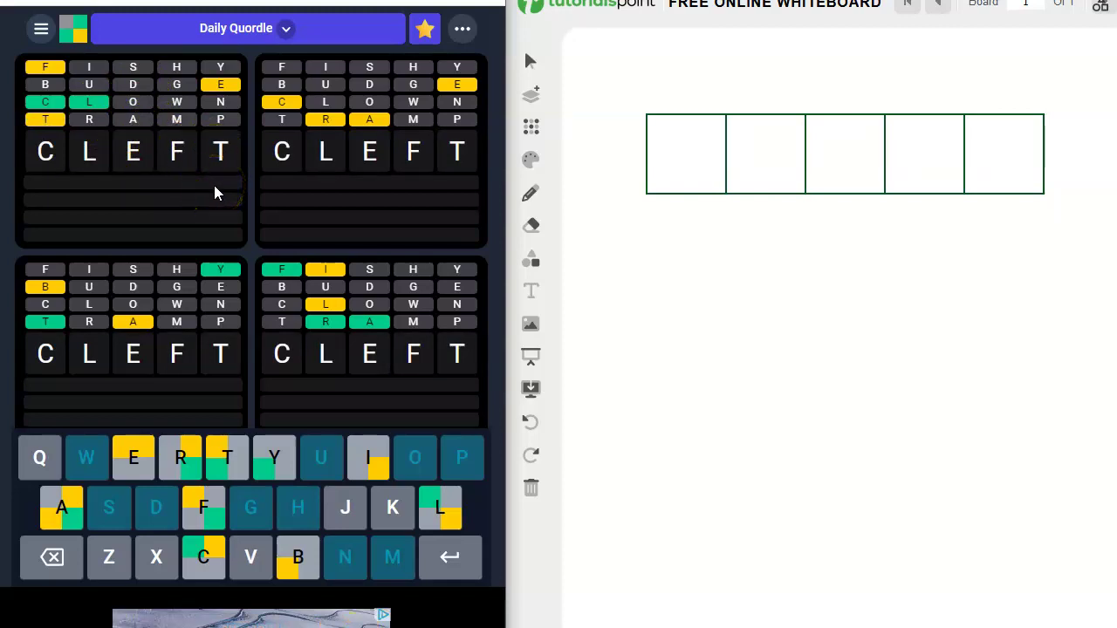
pyautogui.press('Return')
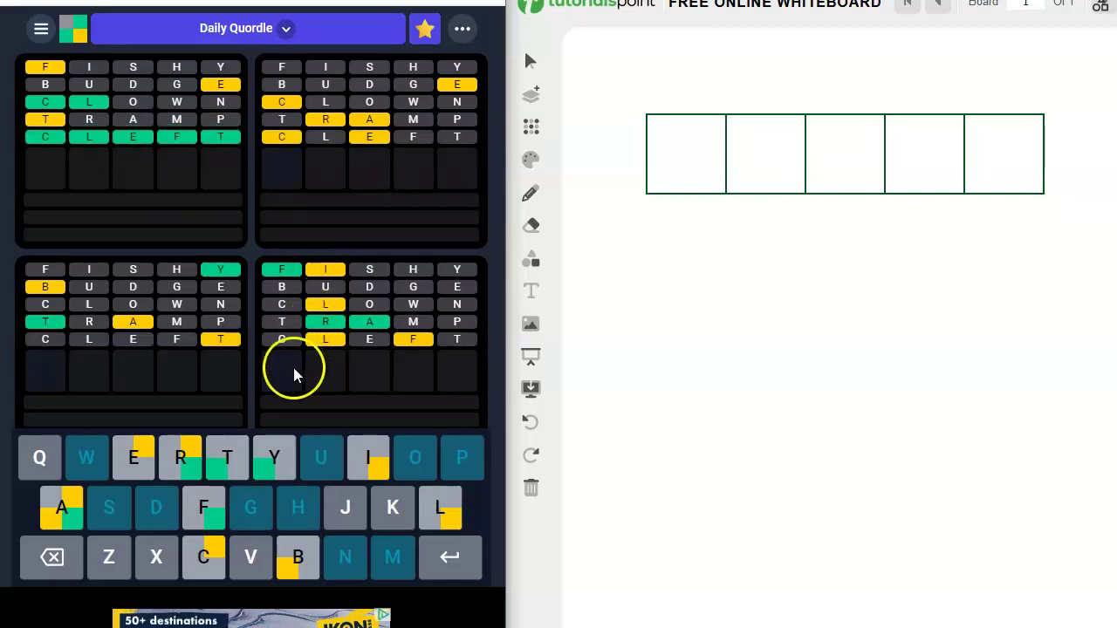
pyautogui.write('fra')
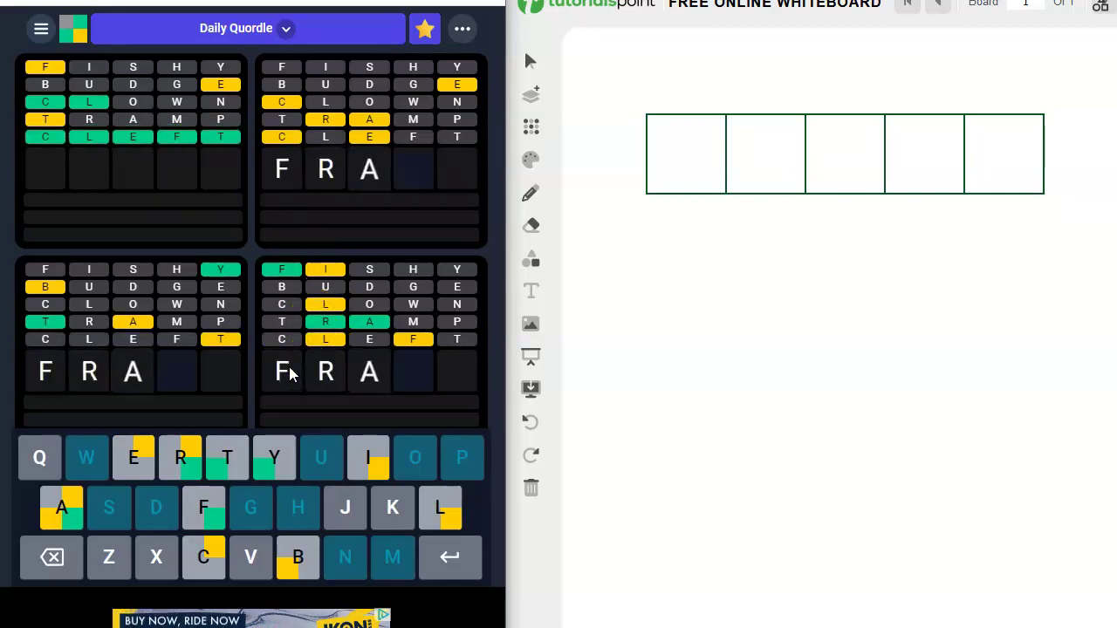
pyautogui.write('il')
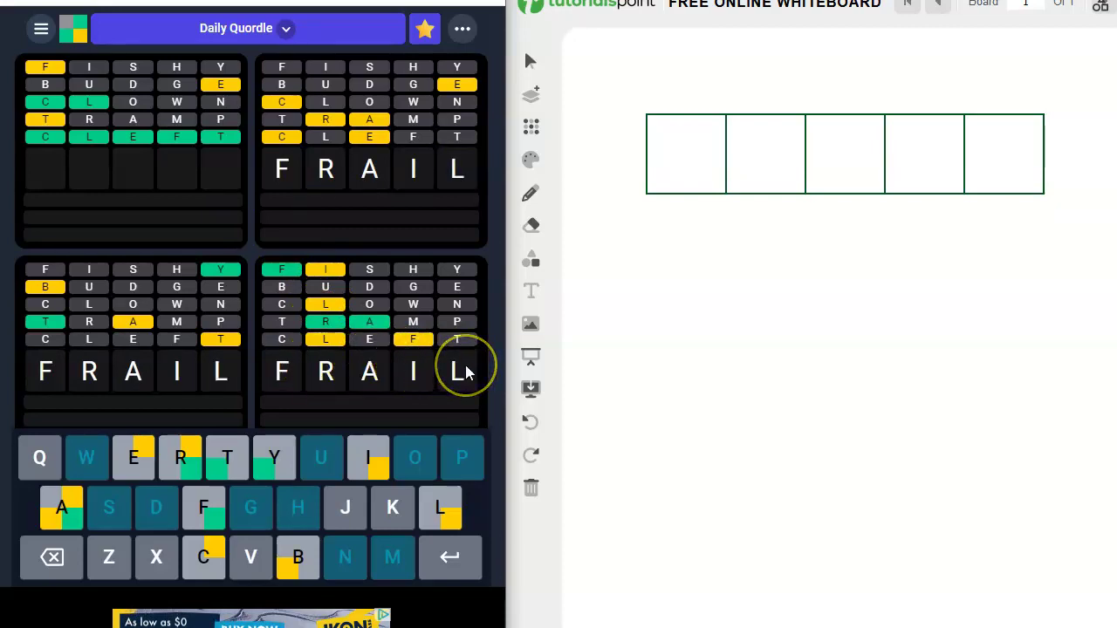
pyautogui.press('Return')
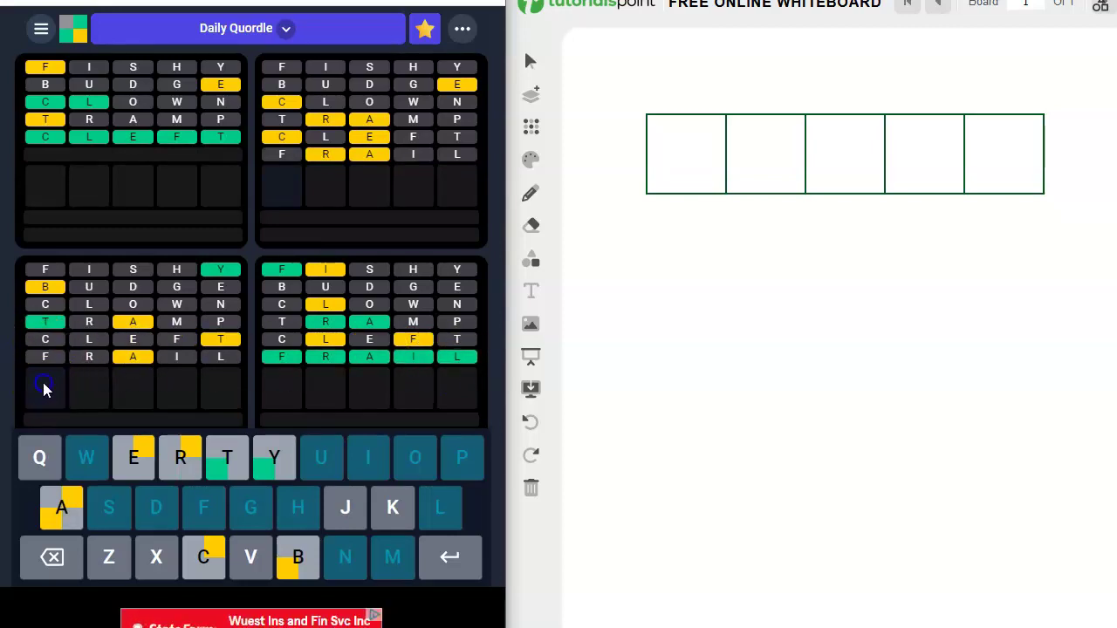
pyautogui.write('T')
pyautogui.write('ABB')
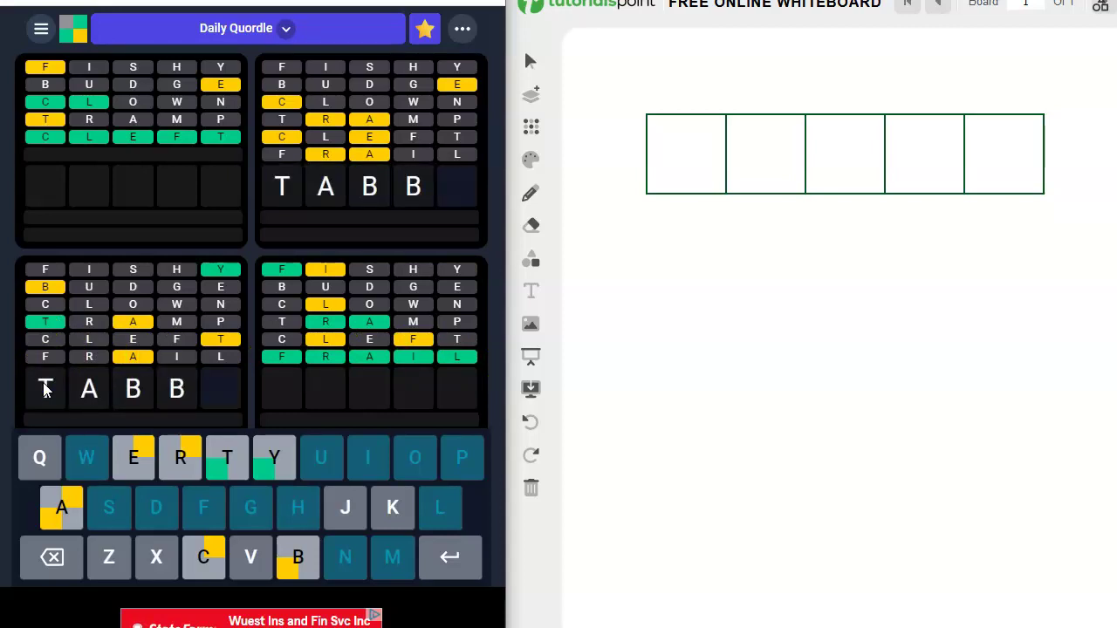
pyautogui.write('Y')
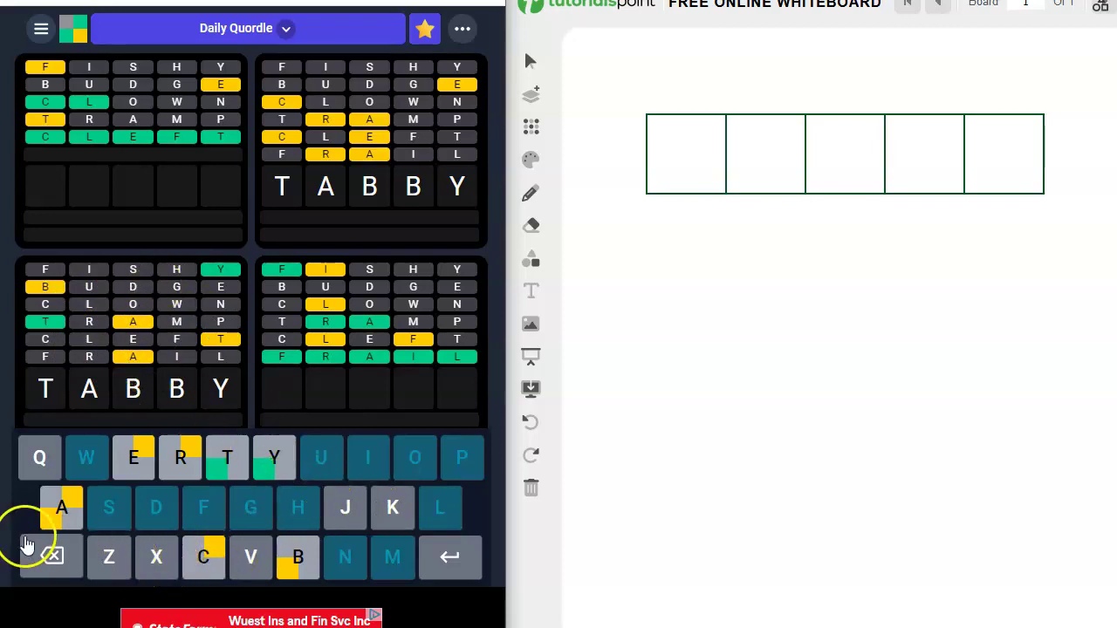
# Step: Enter TABBY as the seventh Quordle guess, solving a third board
pyautogui.press('Return')
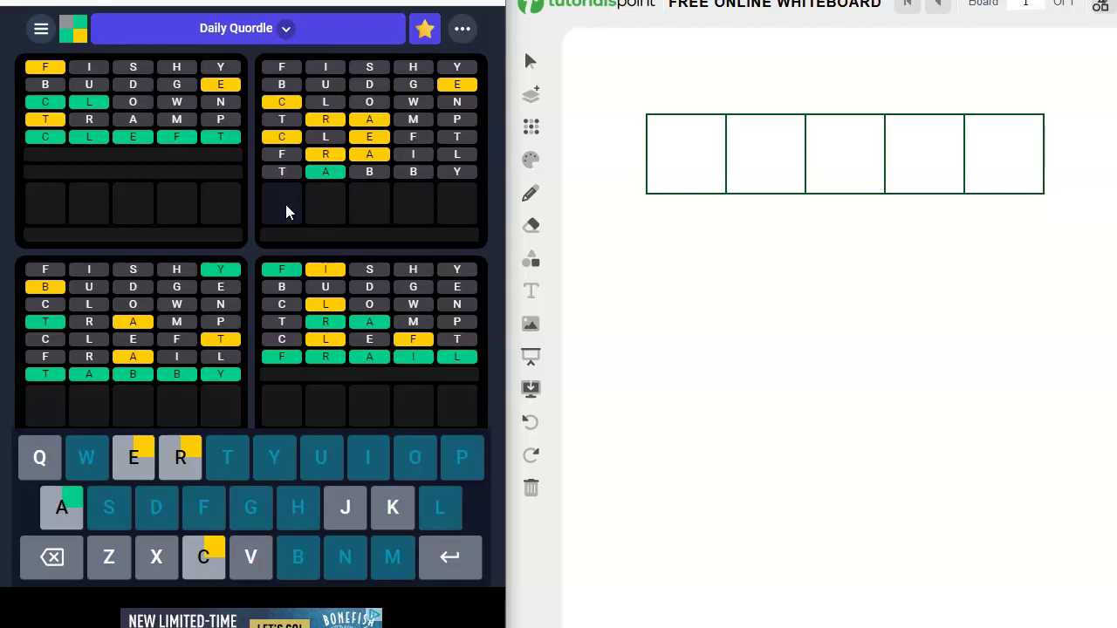
pyautogui.write('rac')
pyautogui.write('er')
# Step: Enter RACER as the eighth guess to turn the last board green
pyautogui.press('Return')
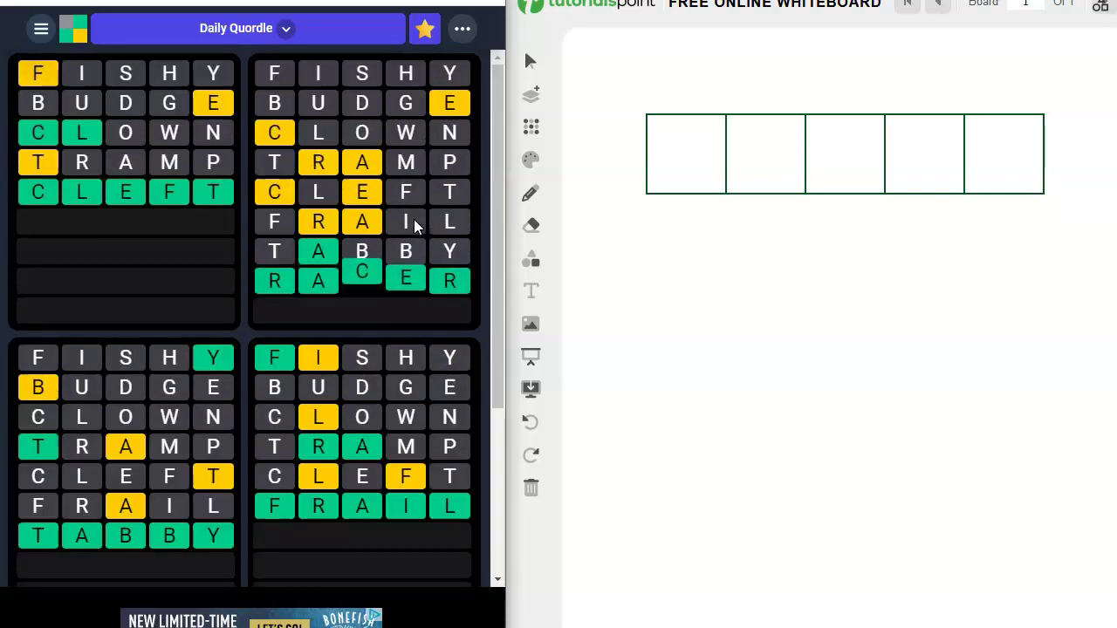